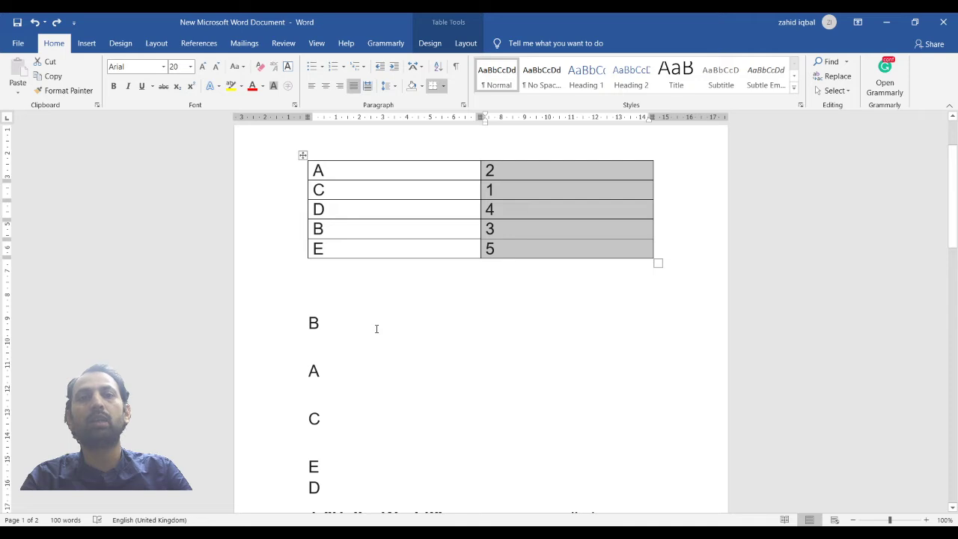
# Sort the table rows by the letter column in ascending order
pyautogui.click(352, 303)
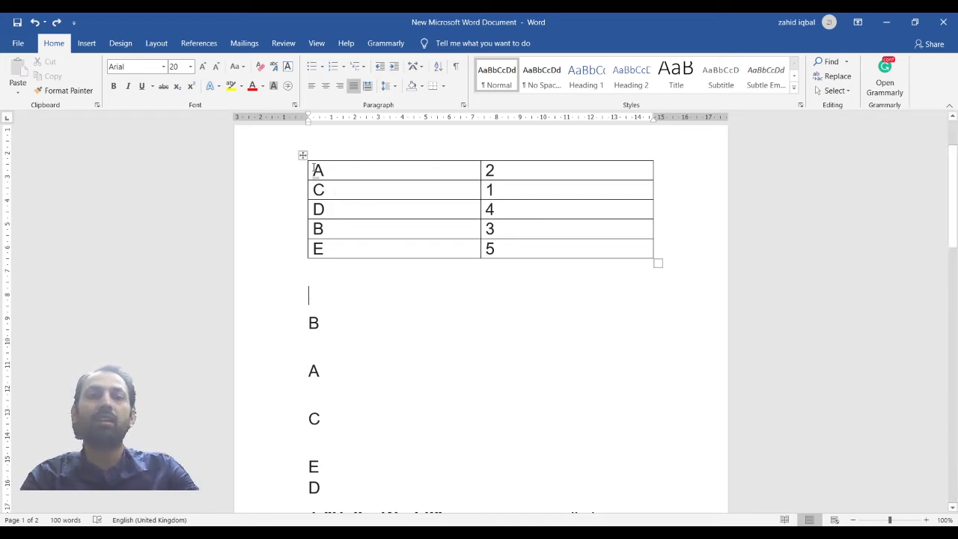
pyautogui.moveTo(314, 168); pyautogui.dragTo(319, 239)
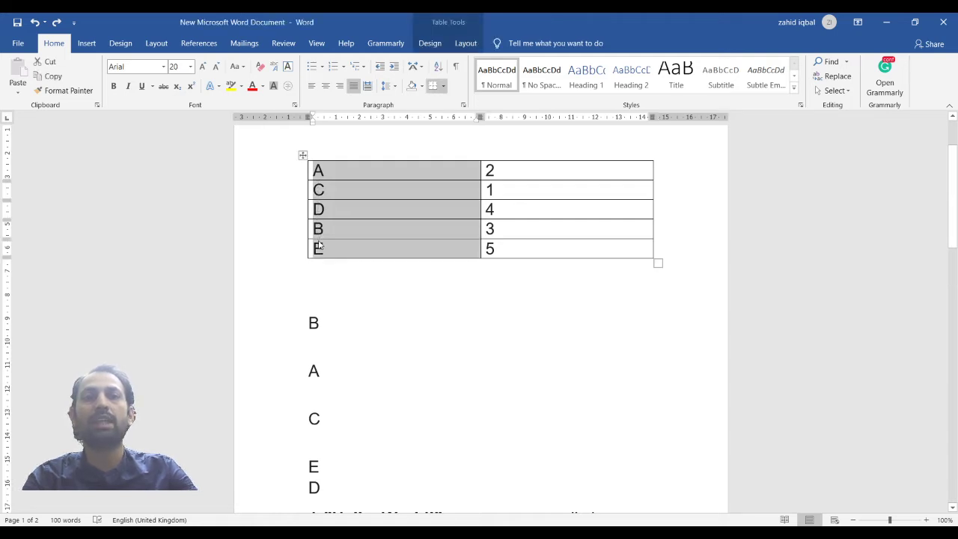
pyautogui.click(439, 68)
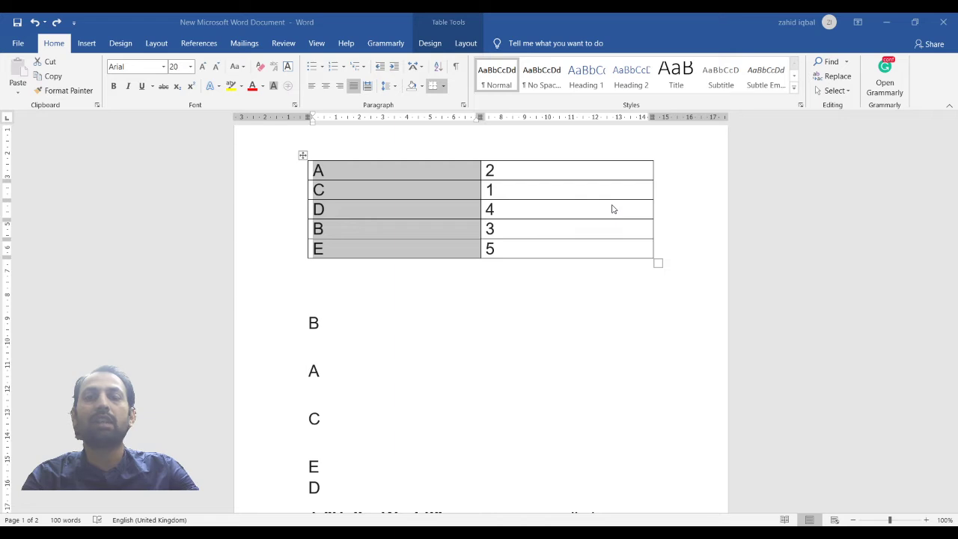
pyautogui.click(572, 363)
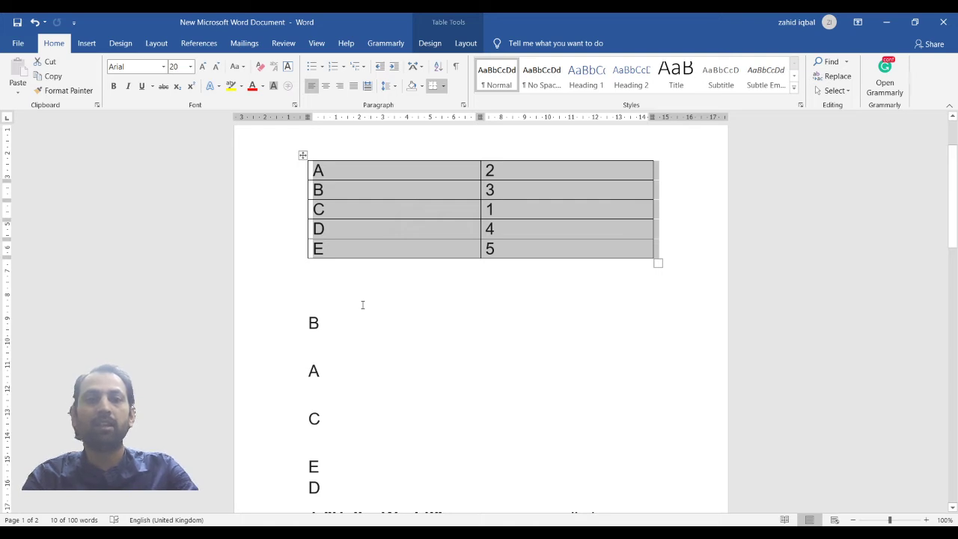
# Undo the sort and the last entry in the number column
pyautogui.hotkey('ctrl', 'z')
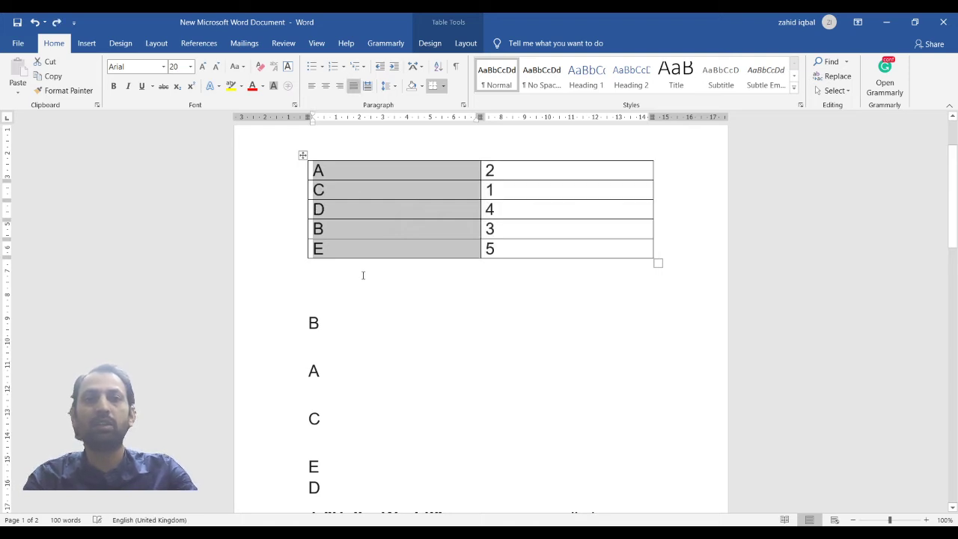
pyautogui.hotkey('ctrl', 'z')
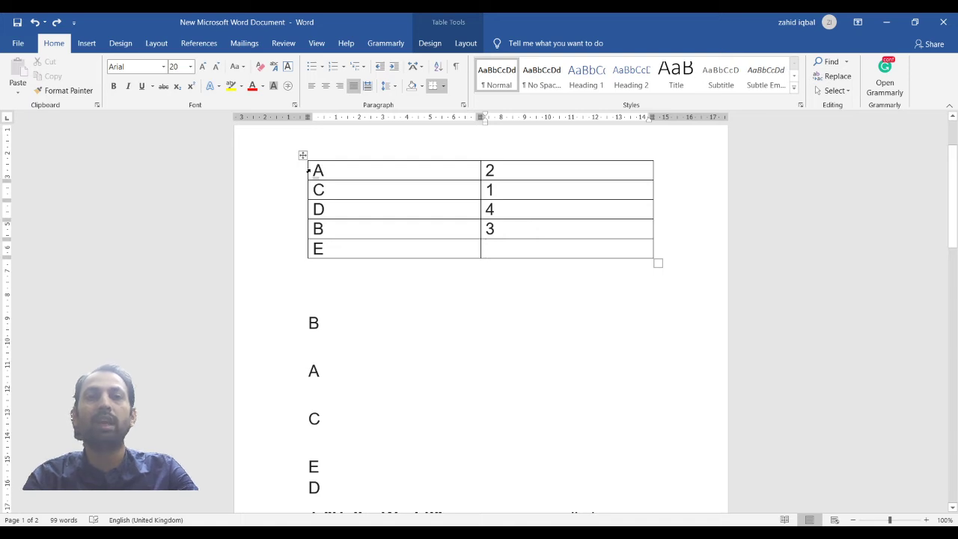
# Sort the table by the letter column in ascending order, then in descending order
pyautogui.moveTo(312, 171); pyautogui.dragTo(345, 247)
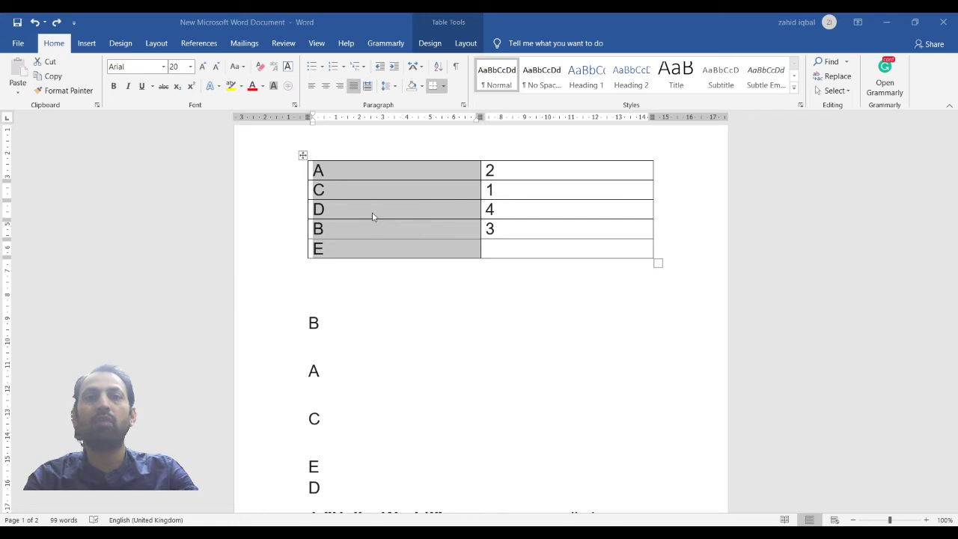
pyautogui.click(556, 361)
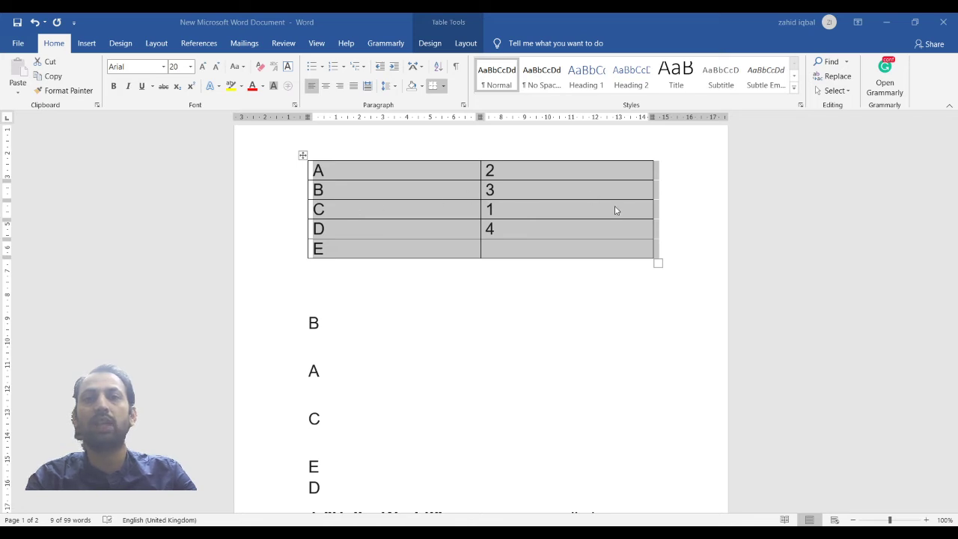
pyautogui.click(581, 357)
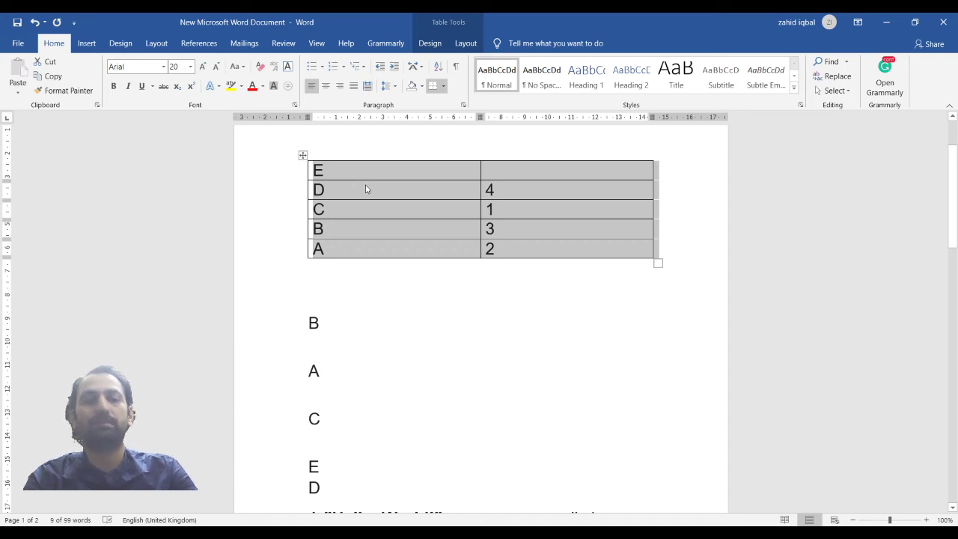
# Undo the sorts and the entries in the number column until it is empty
pyautogui.hotkey('ctrl', 'z')
pyautogui.hotkey('ctrl', 'z')
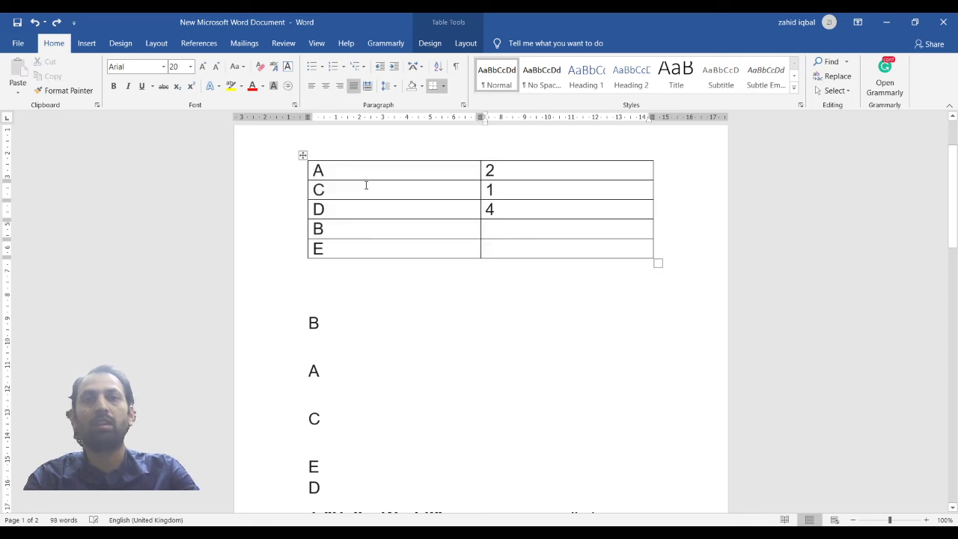
pyautogui.hotkey('ctrl', 'z')
pyautogui.hotkey('ctrl', 'z')
pyautogui.hotkey('ctrl', 'z')
pyautogui.hotkey('ctrl', 'z')
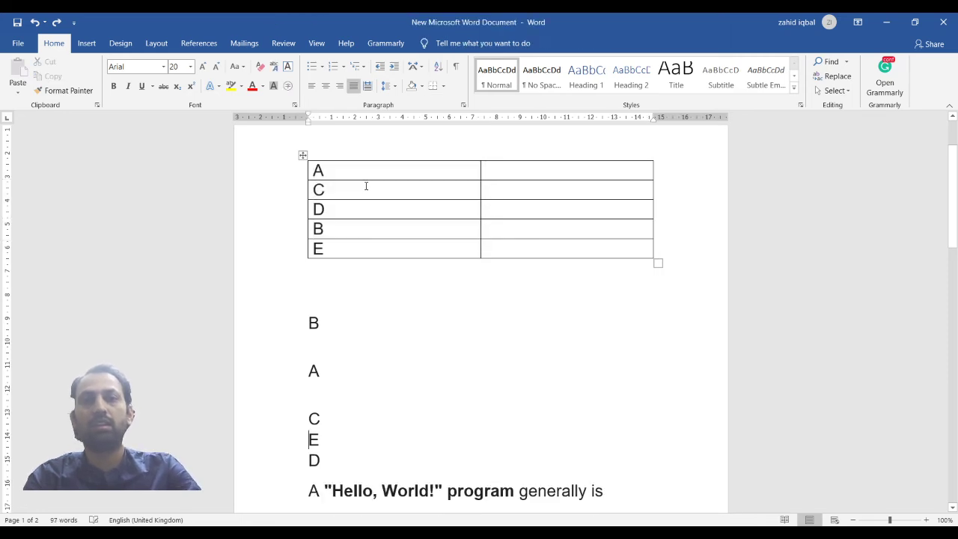
# Fill the number column with 2, 1, 4, 5 and 1 from top to bottom
pyautogui.click(522, 176)
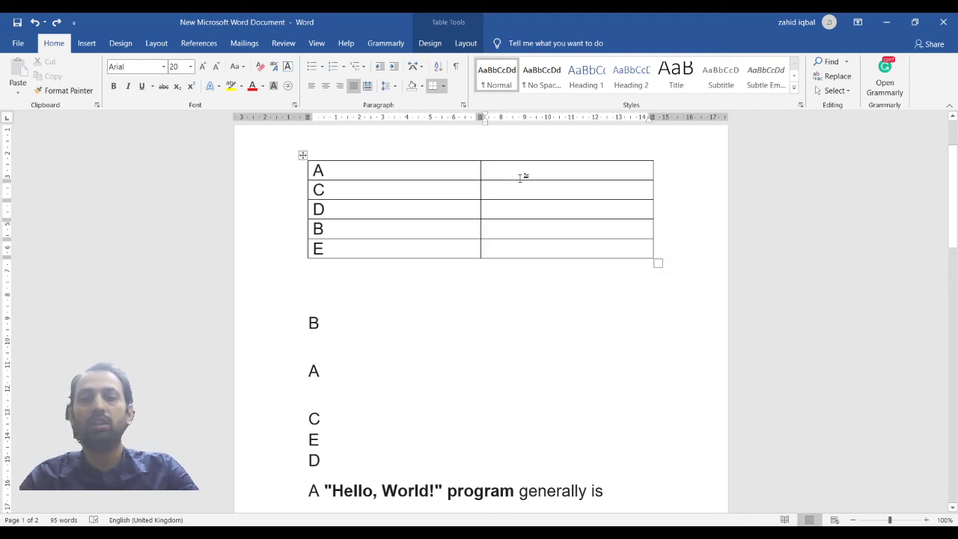
pyautogui.write('2')
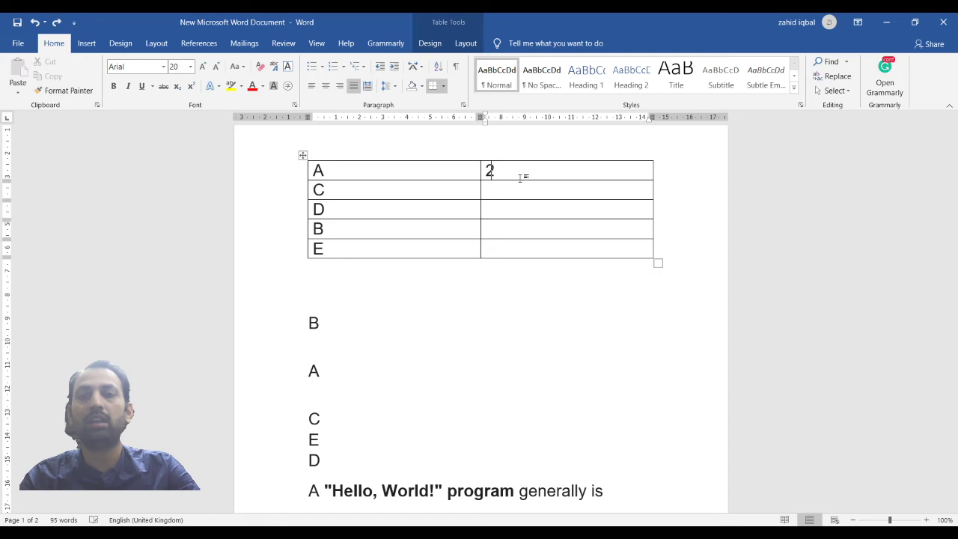
pyautogui.press('Down')
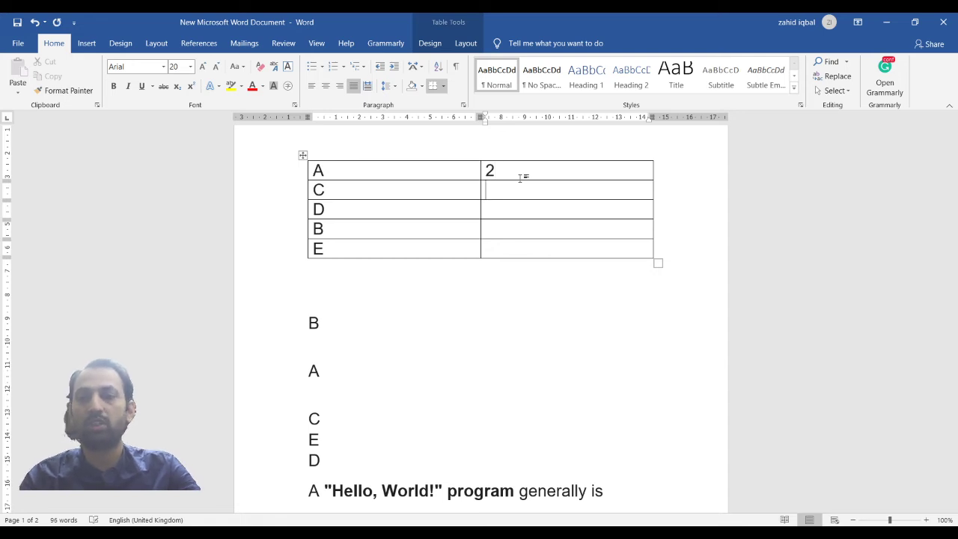
pyautogui.write('1')
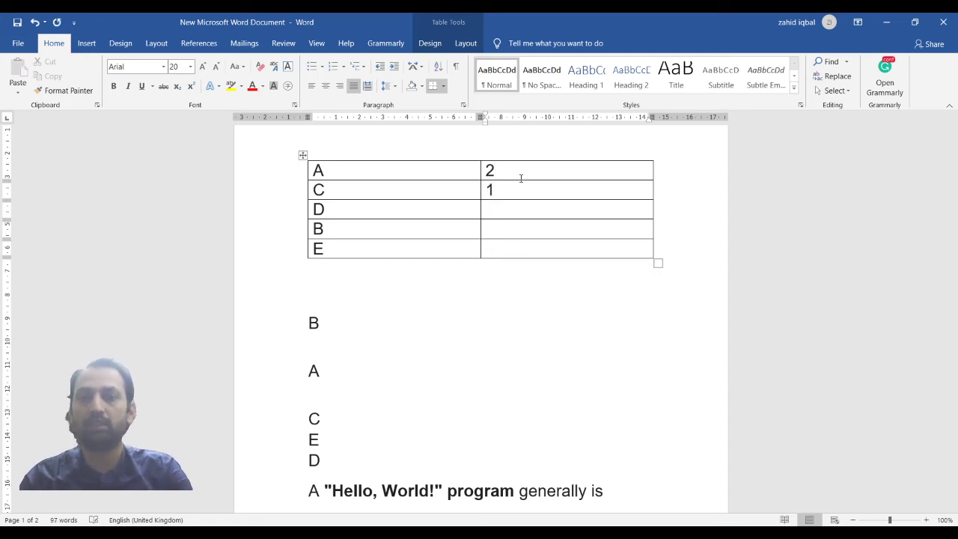
pyautogui.write('4')
pyautogui.press('Down')
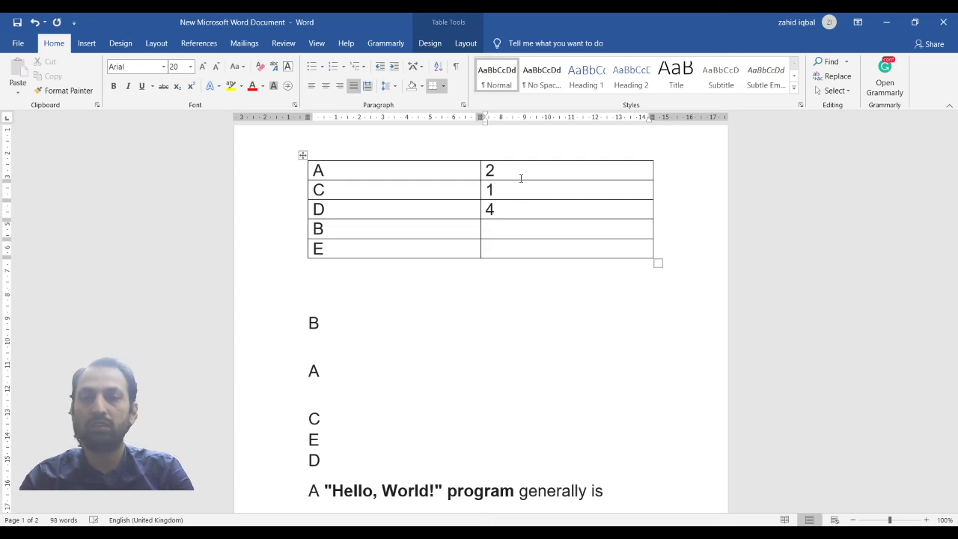
pyautogui.write('5')
pyautogui.press('Down')
pyautogui.write('1')
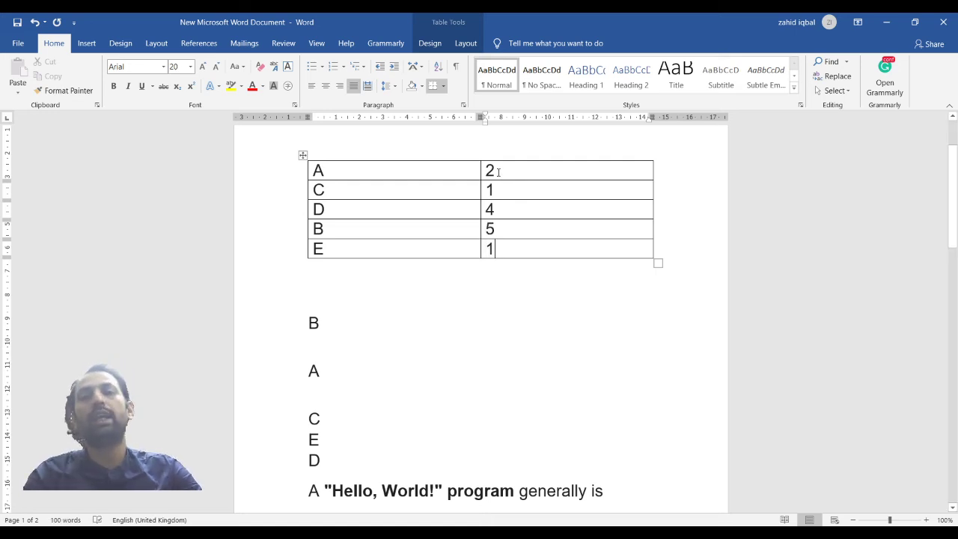
# Sort the table rows by the number column in ascending order
pyautogui.moveTo(488, 166); pyautogui.dragTo(519, 247)
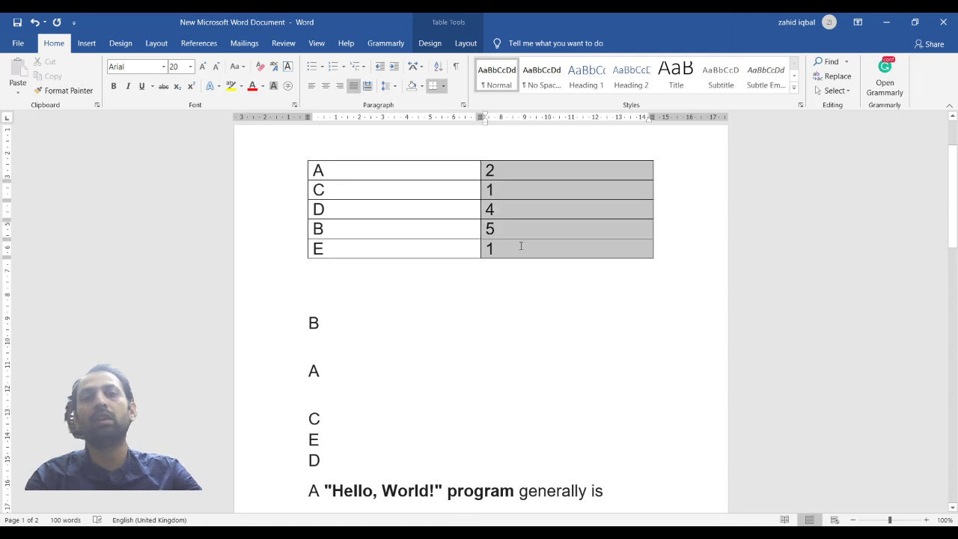
pyautogui.click(440, 69)
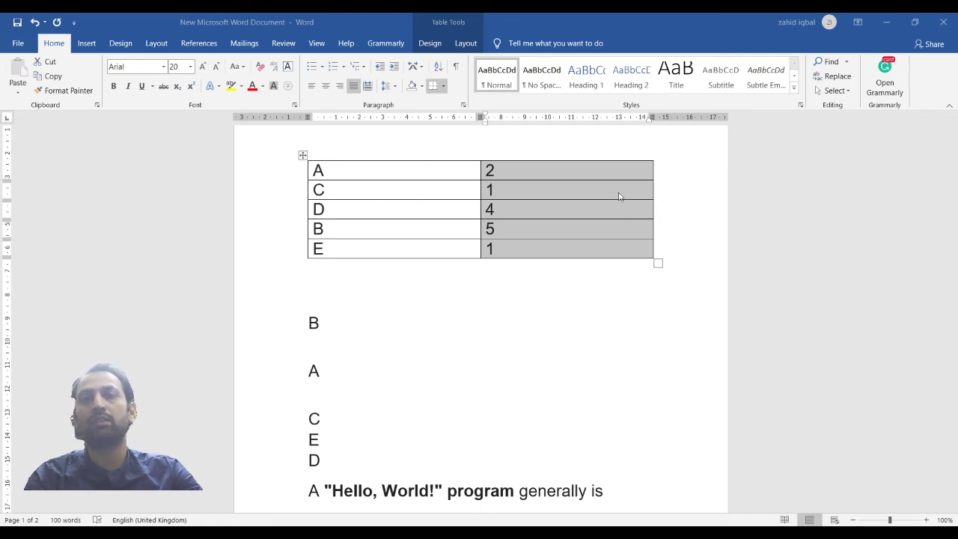
pyautogui.click(585, 359)
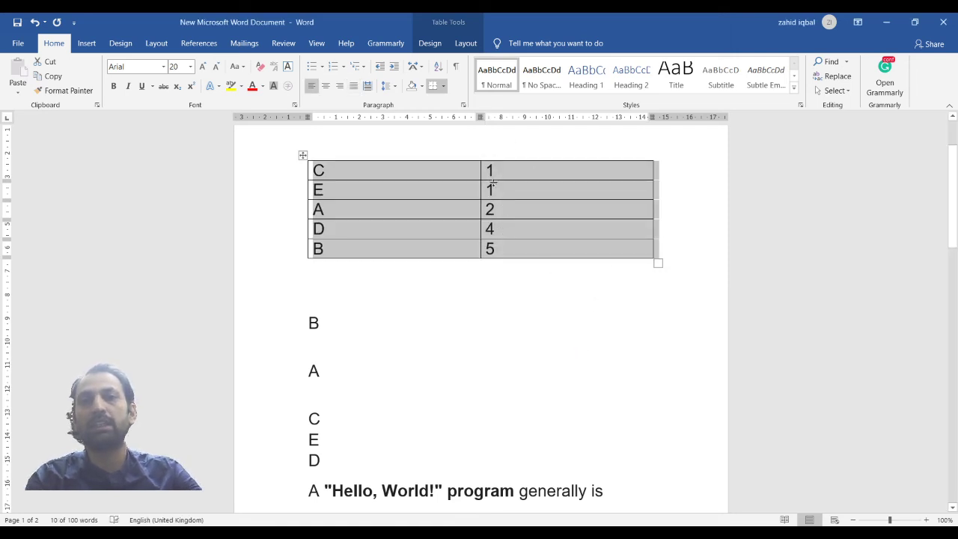
# Undo and redo the number sort to compare the original and sorted row order
pyautogui.click(509, 253)
pyautogui.hotkey('ctrl', 'z')
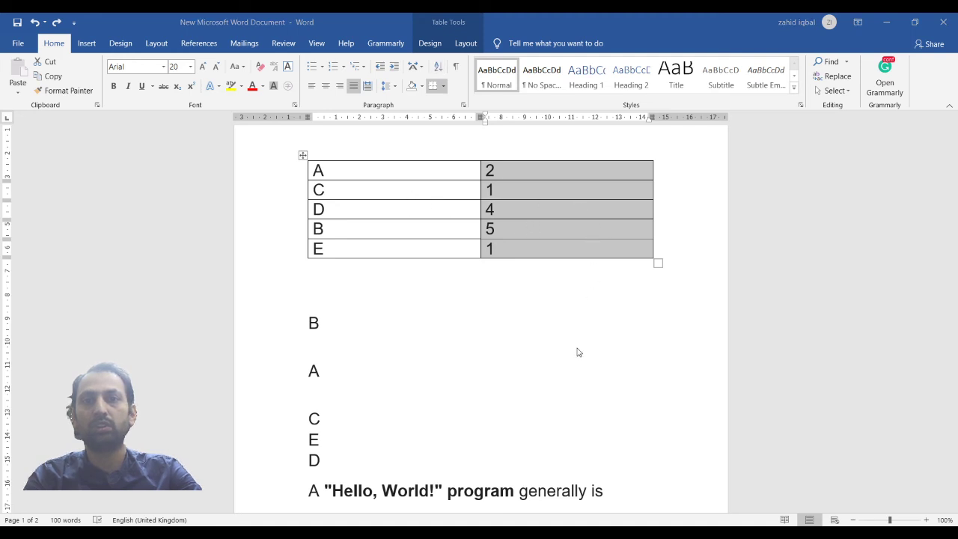
pyautogui.hotkey('ctrl', 'y')
pyautogui.hotkey('ctrl', 'z')
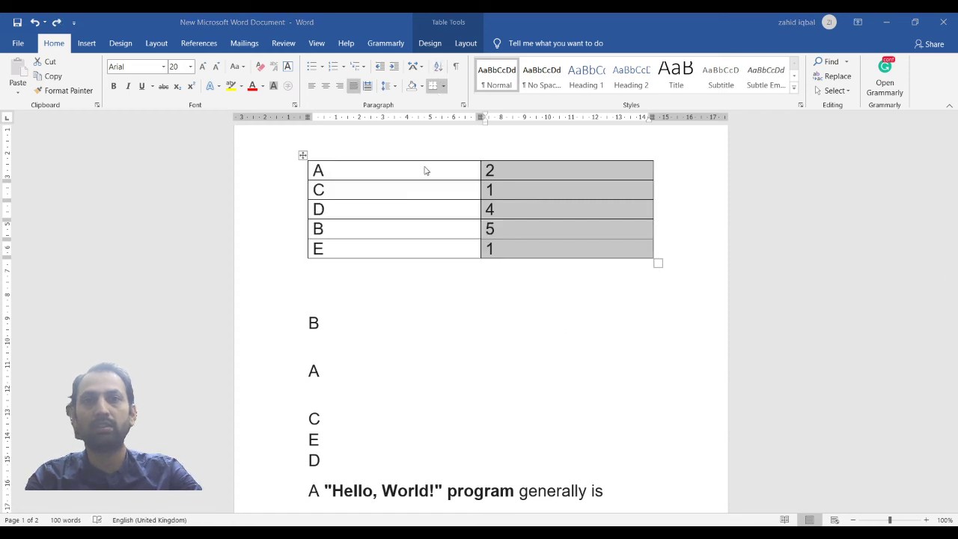
pyautogui.hotkey('ctrl', 'y')
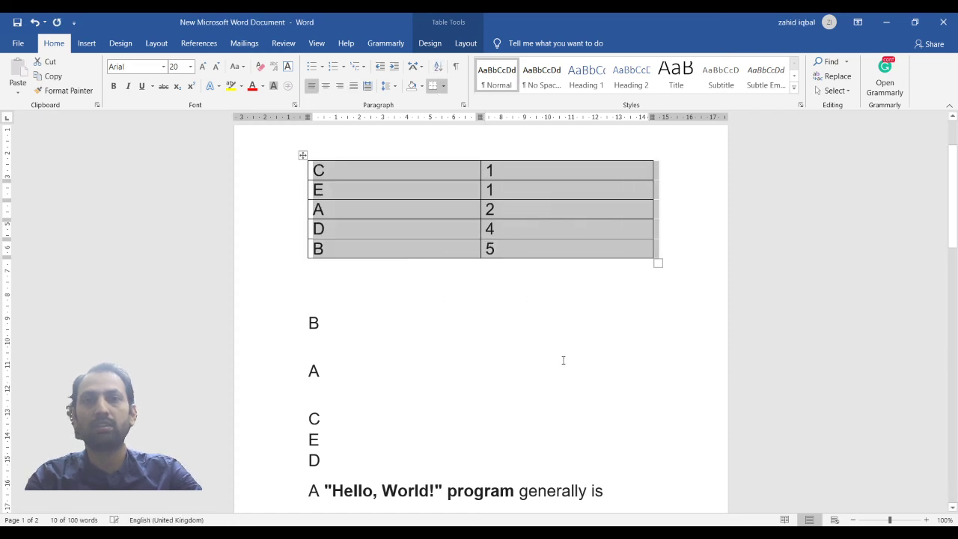
# Sort the separate list of letters below the table alphabetically
pyautogui.click(534, 322)
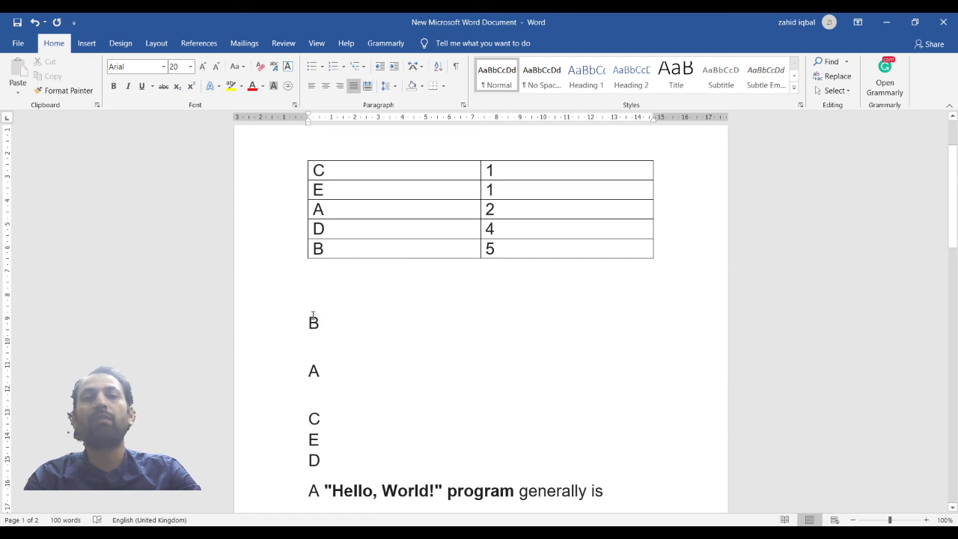
pyautogui.moveTo(307, 320); pyautogui.dragTo(318, 404)
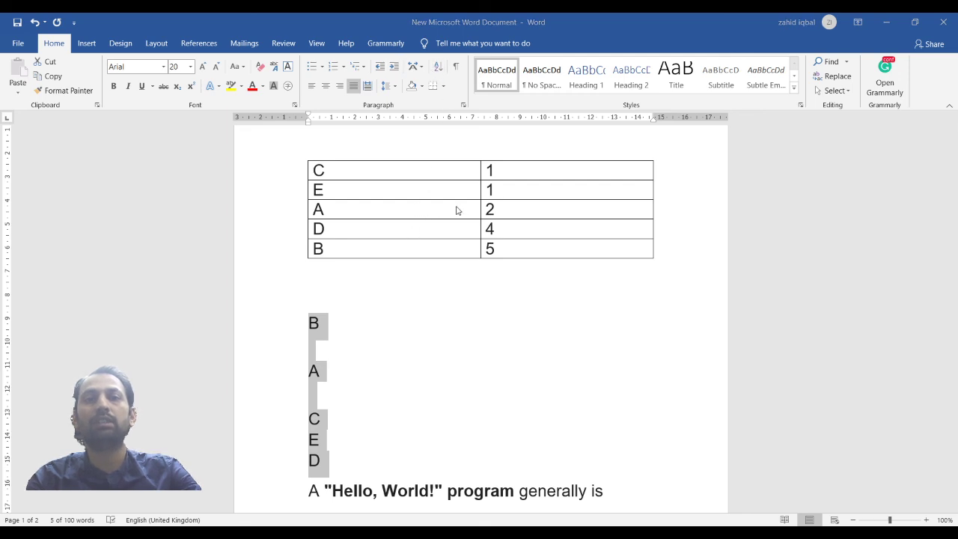
pyautogui.click(523, 352)
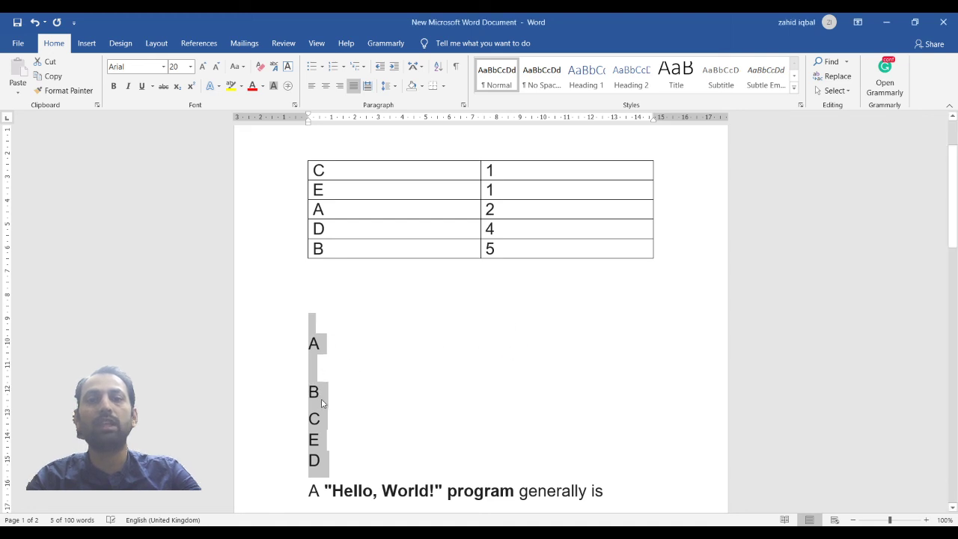